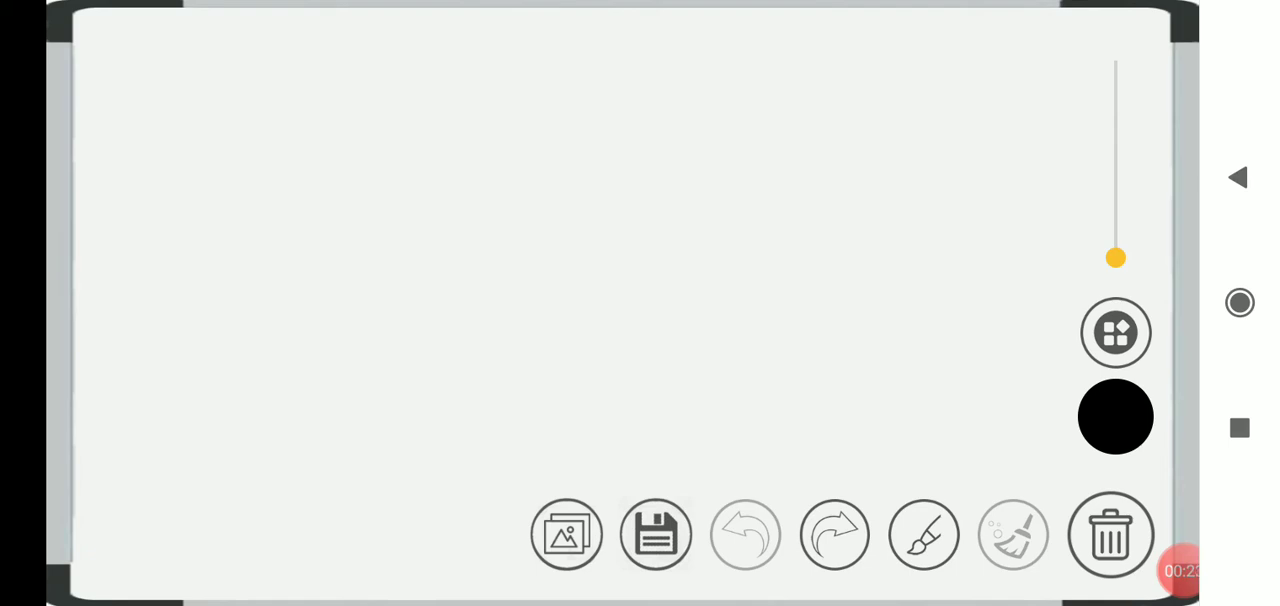
Handwrite 150 across the top of the board and undo the extra character
left_click_drag(222, 62, 236, 136)
mouse_move(346, 44)
left_mouse_down()
mouse_move(318, 70)
mouse_move(320, 150)
mouse_move(368, 38)
left_mouse_up()
mouse_move(444, 72)
left_mouse_down()
mouse_move(412, 112)
mouse_move(436, 78)
left_mouse_up()
mouse_move(566, 58)
left_mouse_down()
mouse_move(500, 140)
mouse_move(560, 60)
left_mouse_up()
left_click(746, 534)
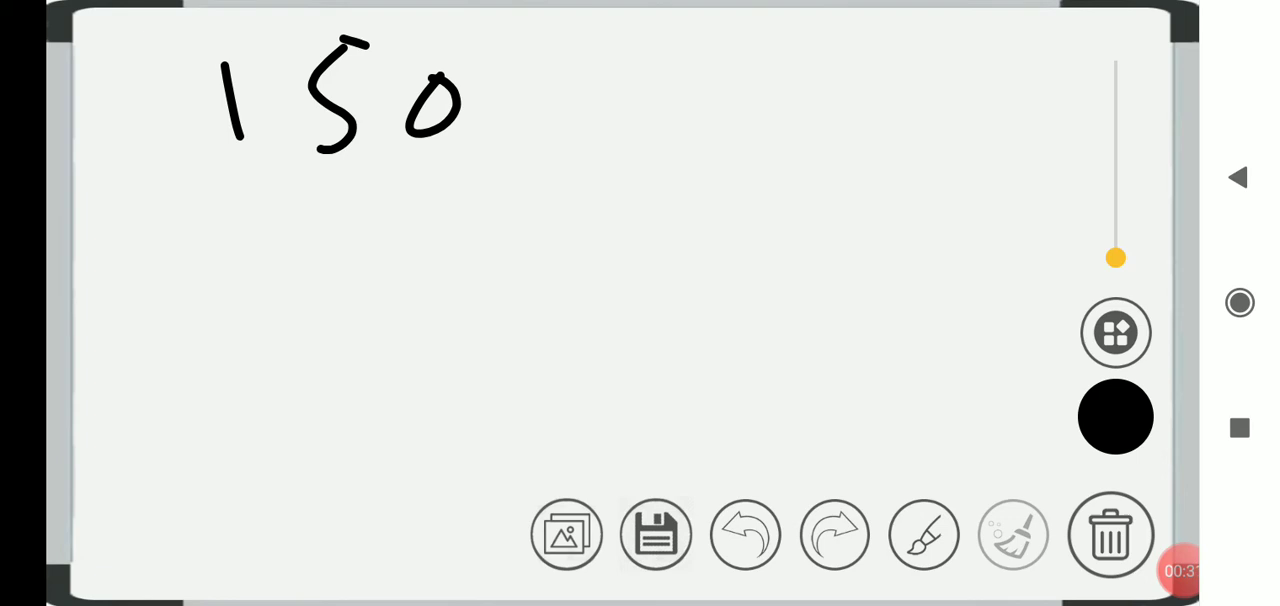
Write 7% to the right of 150, then undo its last stroke
mouse_move(678, 64)
left_mouse_down()
mouse_move(762, 68)
mouse_move(718, 124)
left_mouse_up()
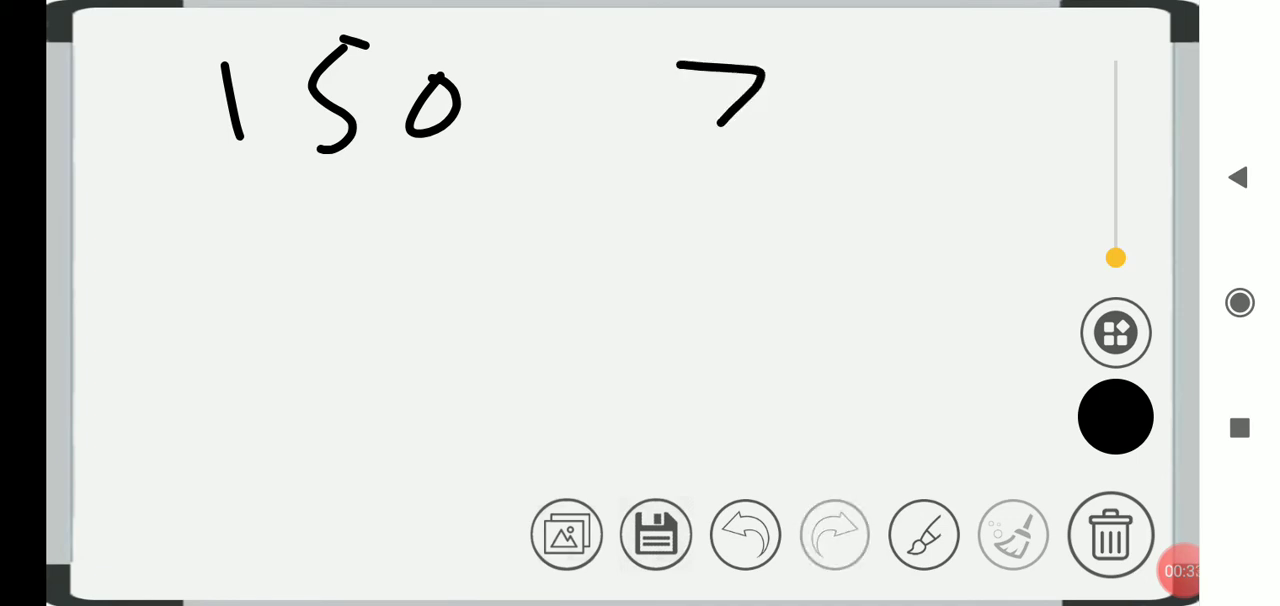
left_click_drag(870, 84, 810, 136)
mouse_move(818, 48)
left_mouse_down()
mouse_move(810, 76)
mouse_move(834, 66)
left_mouse_up()
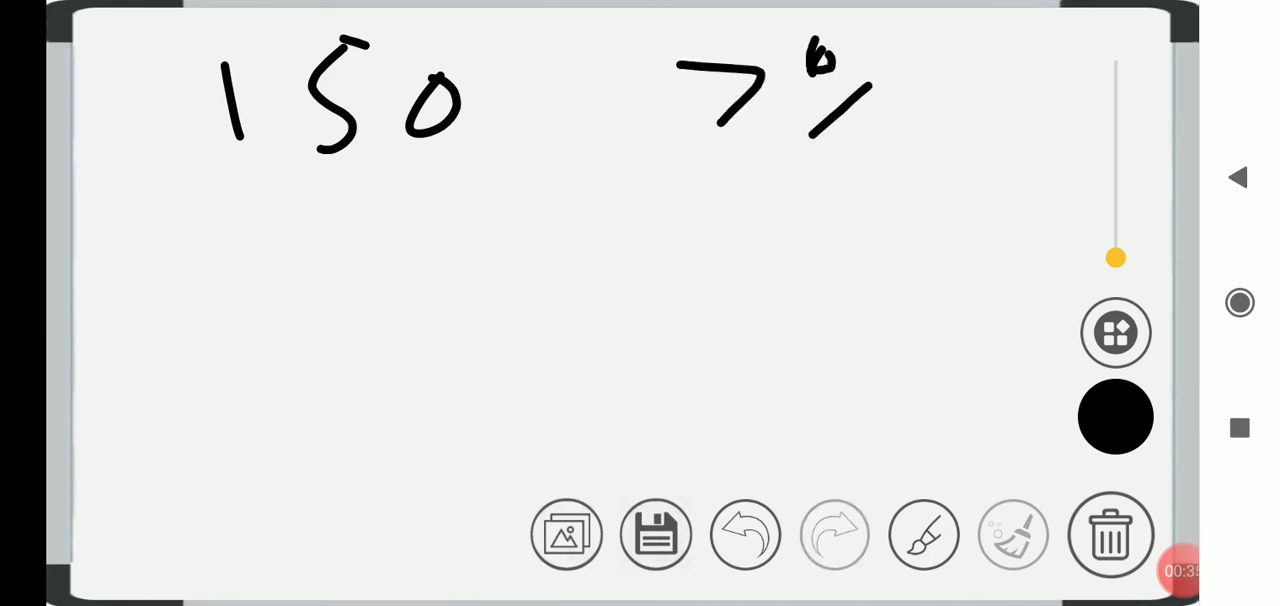
left_click_drag(880, 130, 900, 160)
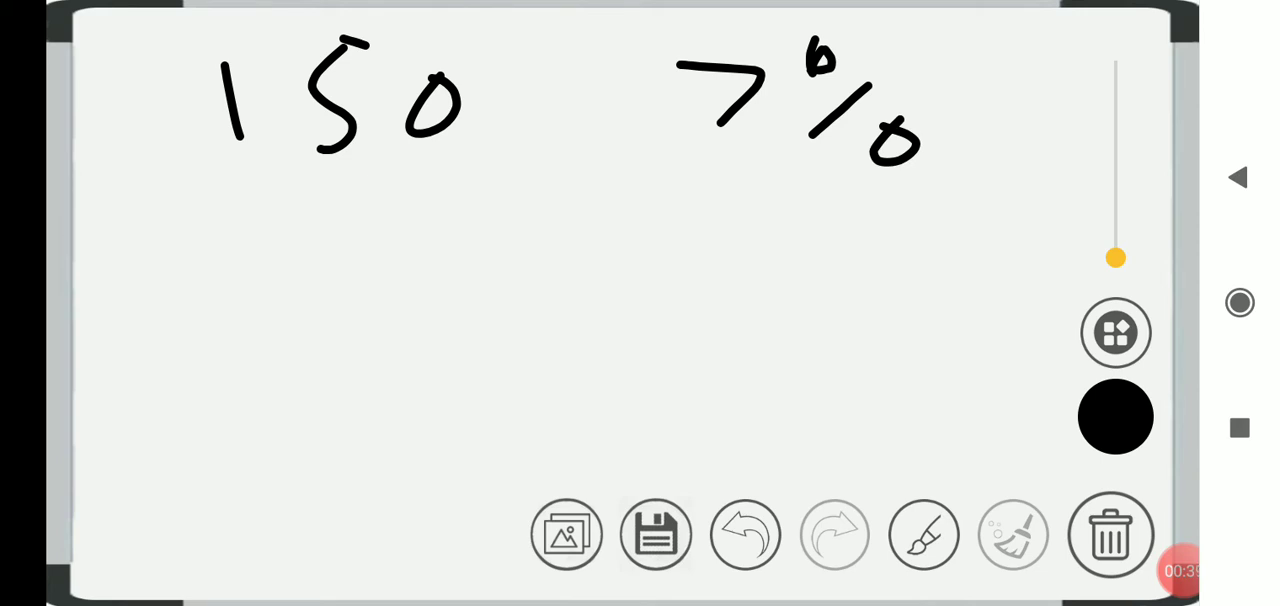
left_click(745, 535)
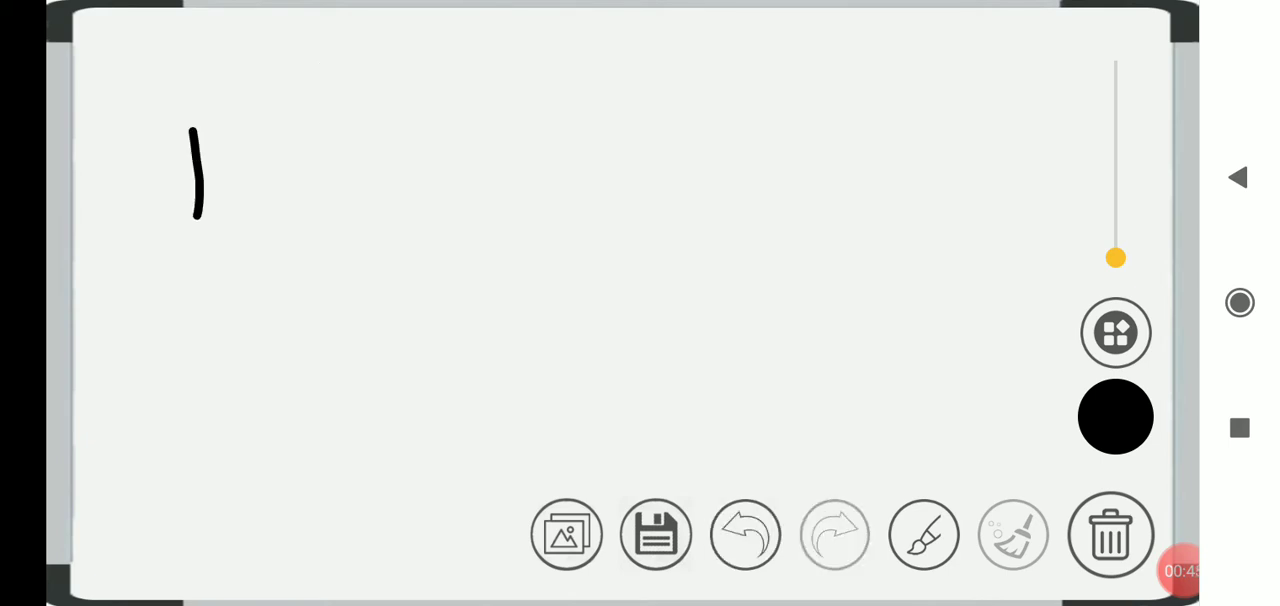
Handwrite '150 X 7' across the top of the board
left_click_drag(292, 140, 290, 228)
left_click_drag(322, 128, 360, 132)
mouse_move(450, 132)
left_mouse_down()
mouse_move(420, 200)
mouse_move(455, 132)
left_mouse_up()
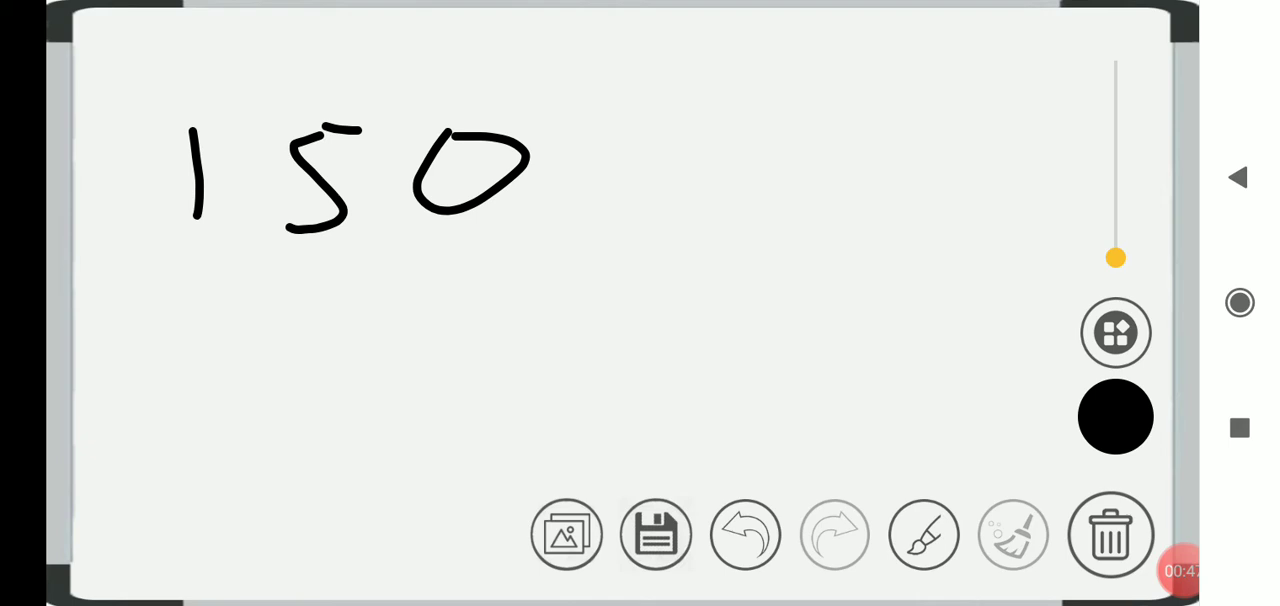
left_click_drag(638, 136, 555, 215)
left_click_drag(585, 135, 642, 242)
left_click_drag(710, 125, 715, 252)
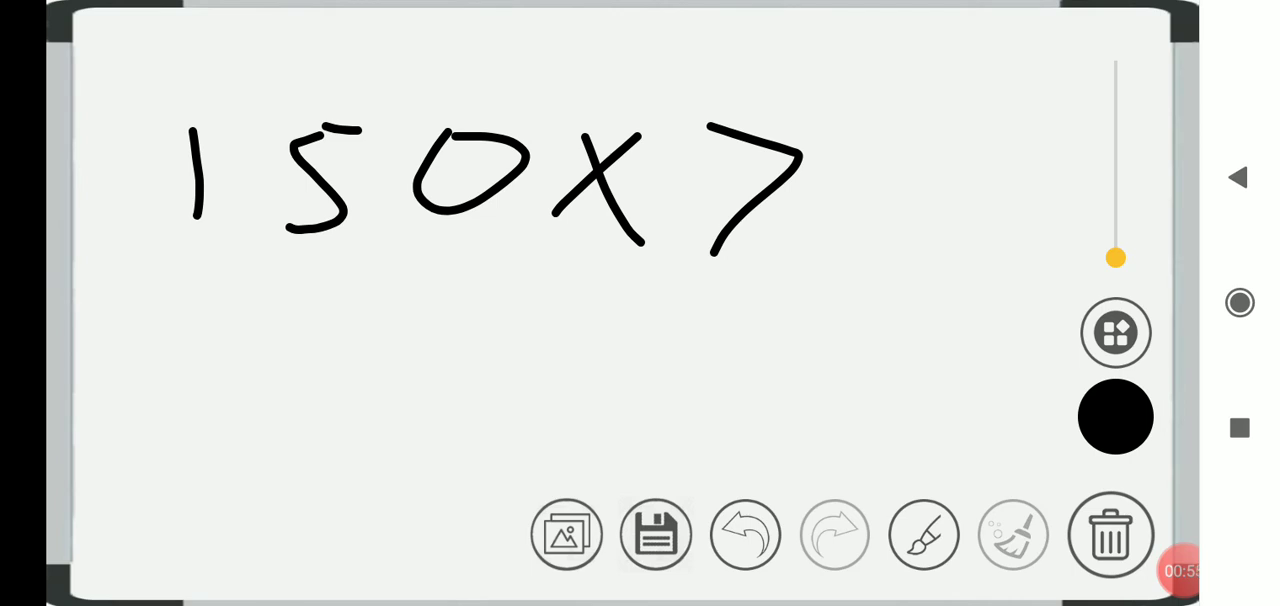
Write the result 1050 beneath the multiplication
left_click_drag(356, 332, 358, 380)
left_click_drag(458, 330, 492, 378)
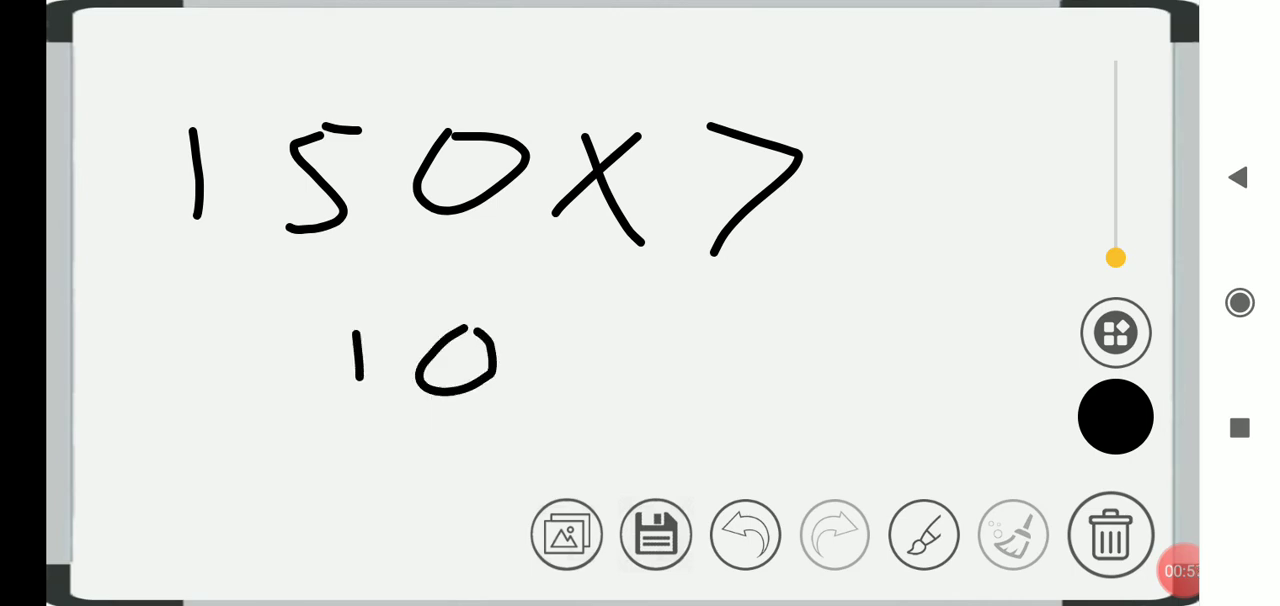
left_click_drag(358, 362, 366, 392)
mouse_move(580, 320)
left_mouse_down()
mouse_move(556, 410)
mouse_move(640, 320)
left_mouse_up()
left_click_drag(720, 326, 770, 340)
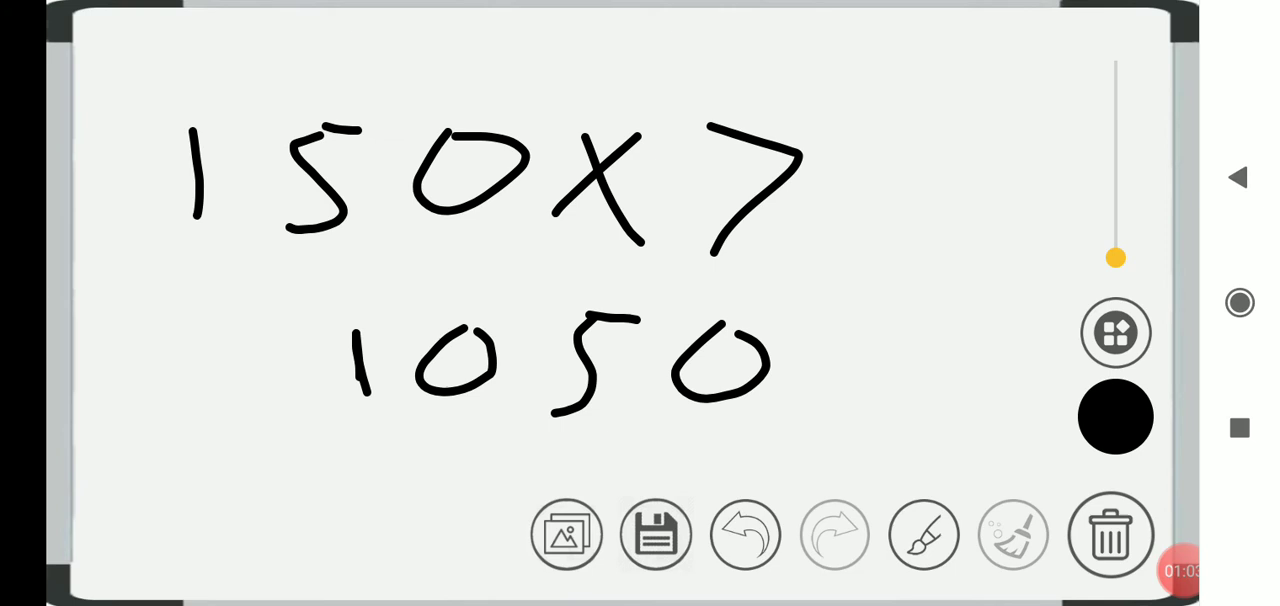
Underline the last two digits of 1050 and add a percent sign after it
mouse_move(757, 416)
left_mouse_down()
mouse_move(560, 455)
mouse_move(520, 402)
mouse_move(458, 440)
left_mouse_up()
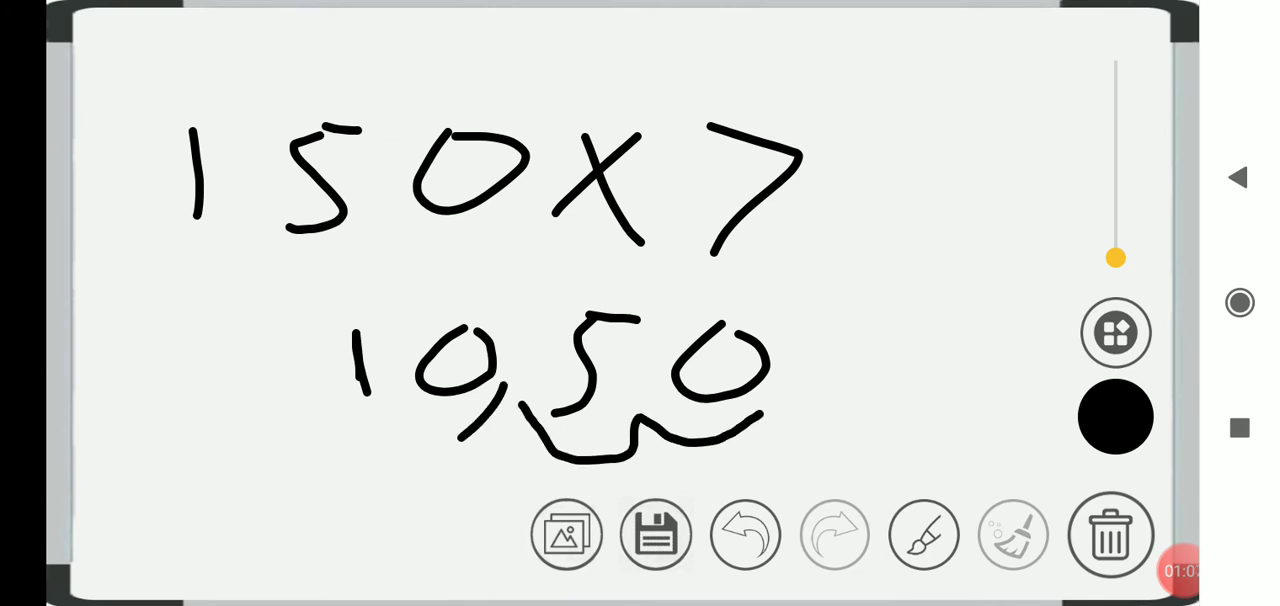
left_click_drag(890, 352, 834, 418)
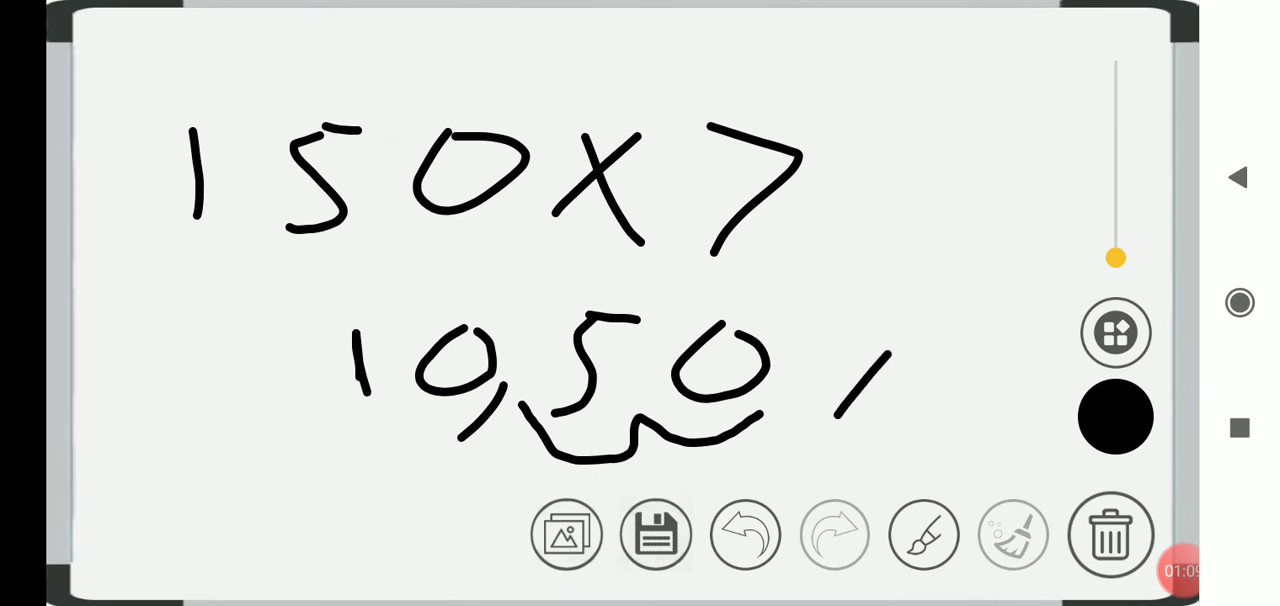
left_click_drag(850, 305, 875, 350)
left_click_drag(916, 400, 1004, 392)
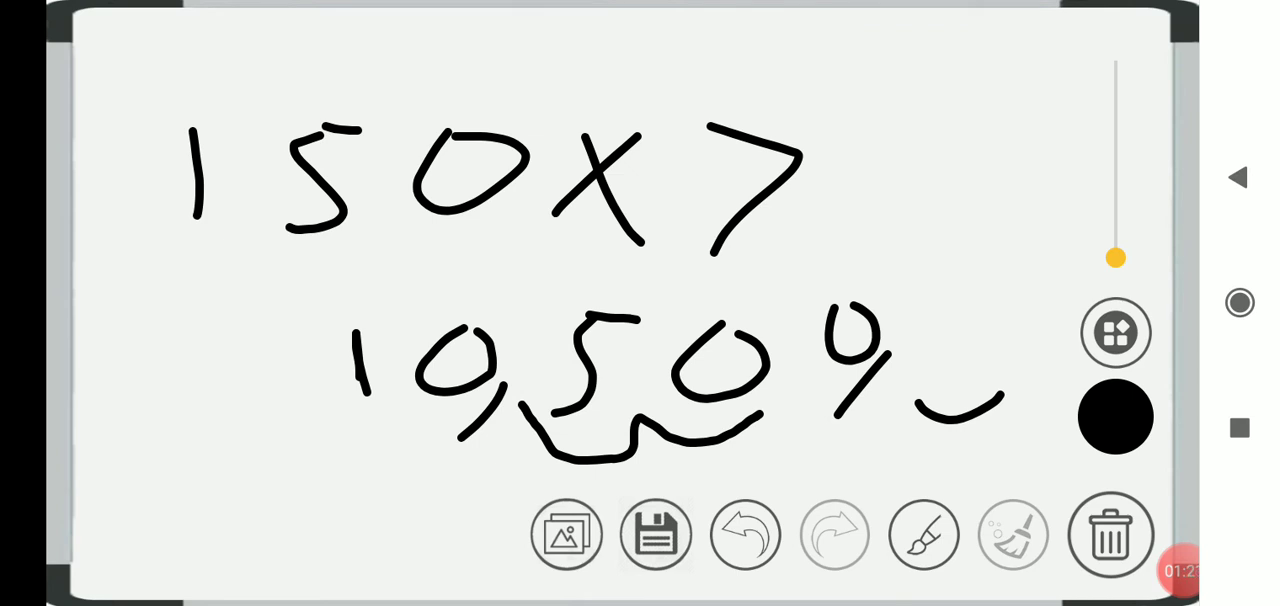
Clear the 150 example with Undo and handwrite a bold 127
left_click(745, 535)
left_click(745, 535)
left_click(745, 535)
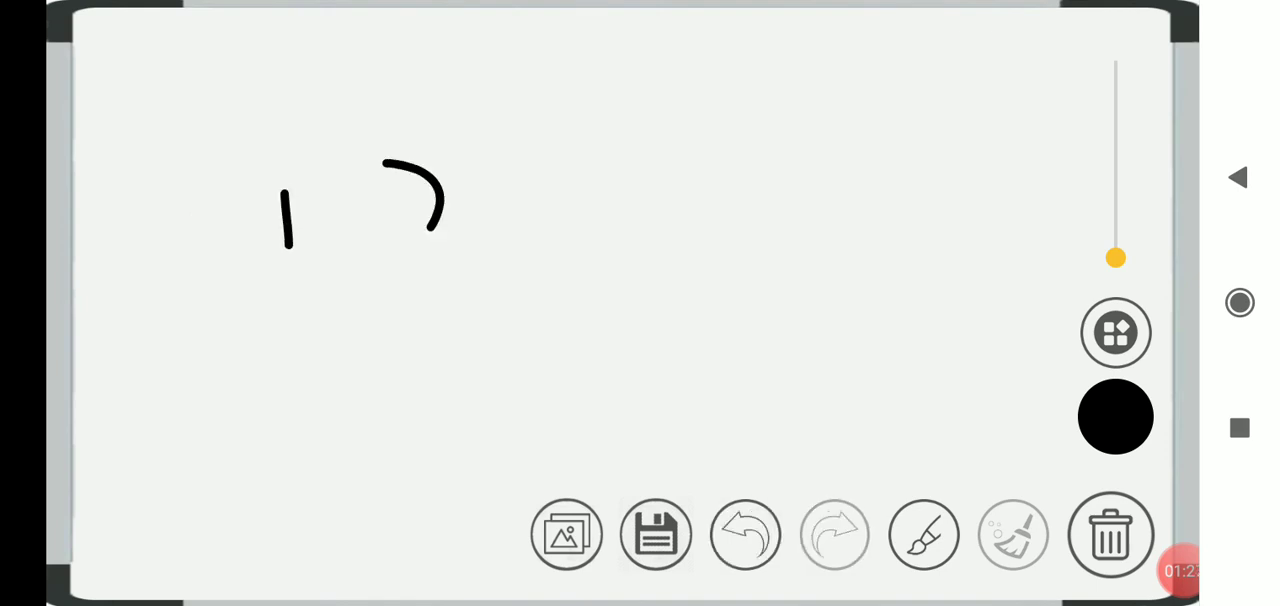
left_click_drag(382, 165, 460, 262)
left_click_drag(478, 160, 500, 248)
left_click_drag(285, 178, 296, 252)
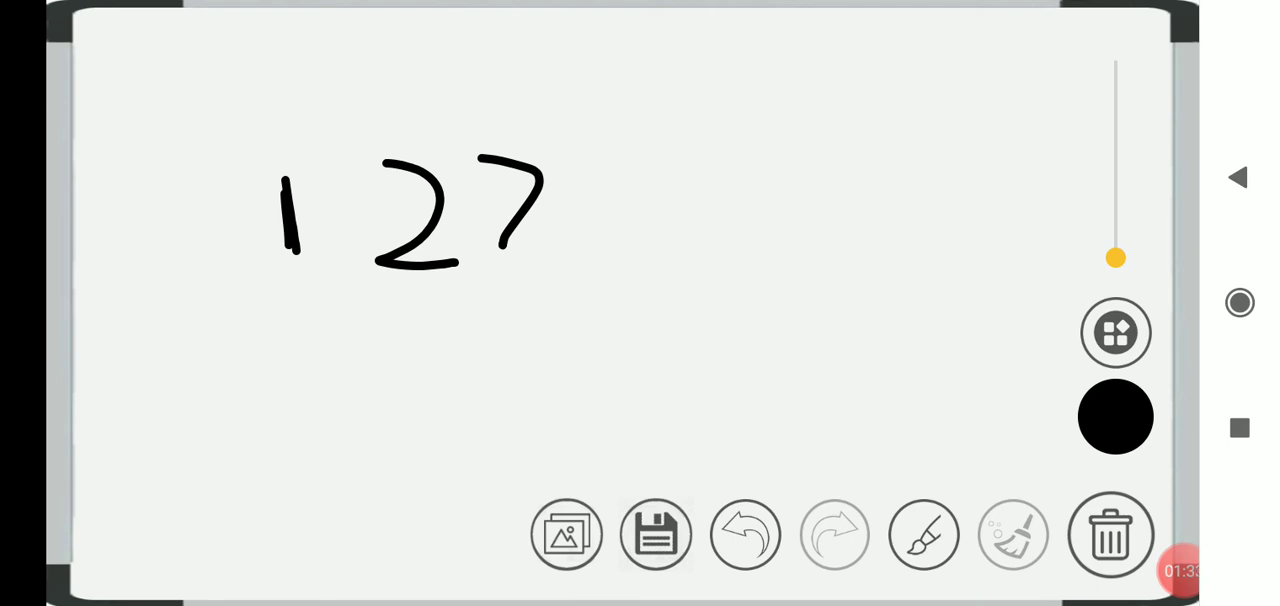
Write 'X 7' after 127 and begin a result stroke below
left_click_drag(715, 152, 600, 275)
left_click_drag(620, 162, 726, 268)
left_click_drag(780, 156, 765, 275)
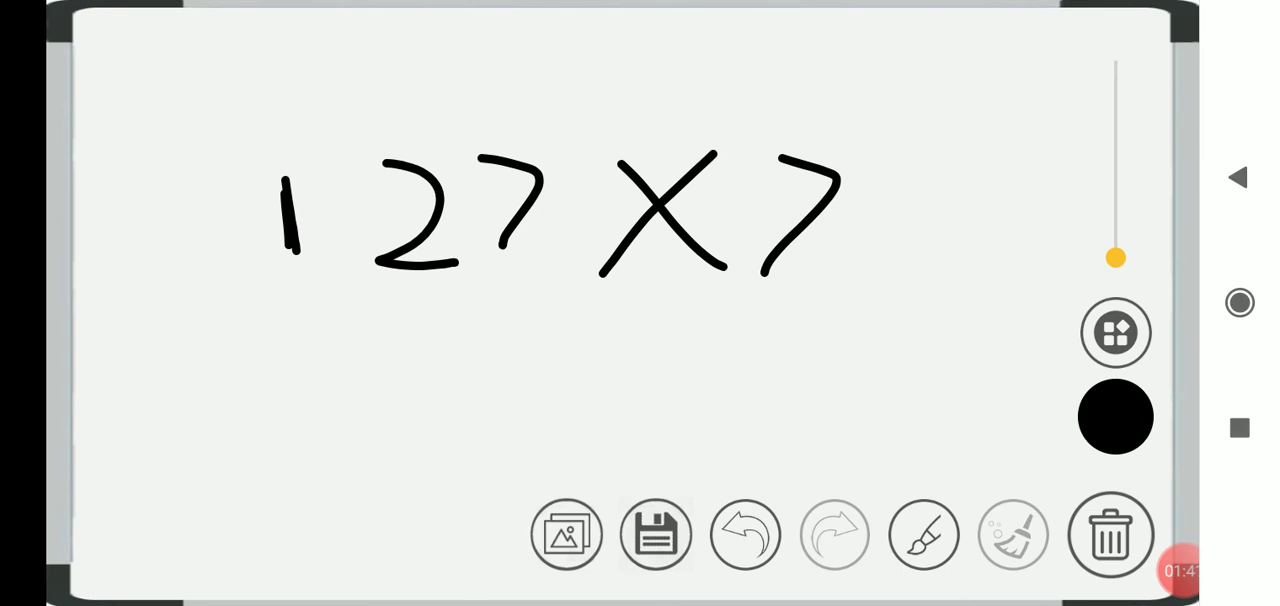
left_click_drag(400, 355, 400, 445)
Undo the stray stroke and handwrite 889 beneath 127 X 7
left_click(745, 533)
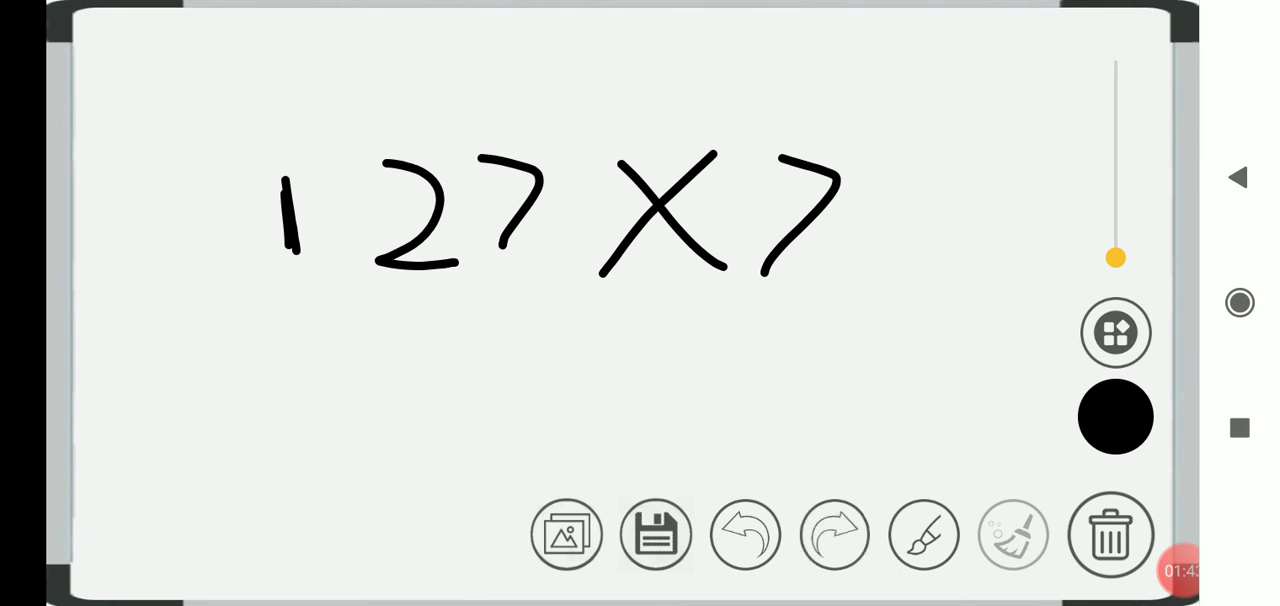
mouse_move(440, 345)
left_mouse_down()
mouse_move(425, 350)
mouse_move(475, 375)
left_mouse_up()
mouse_move(560, 330)
left_mouse_down()
mouse_move(550, 370)
mouse_move(605, 345)
left_mouse_up()
mouse_move(690, 360)
left_mouse_down()
mouse_move(640, 350)
mouse_move(690, 450)
left_mouse_up()
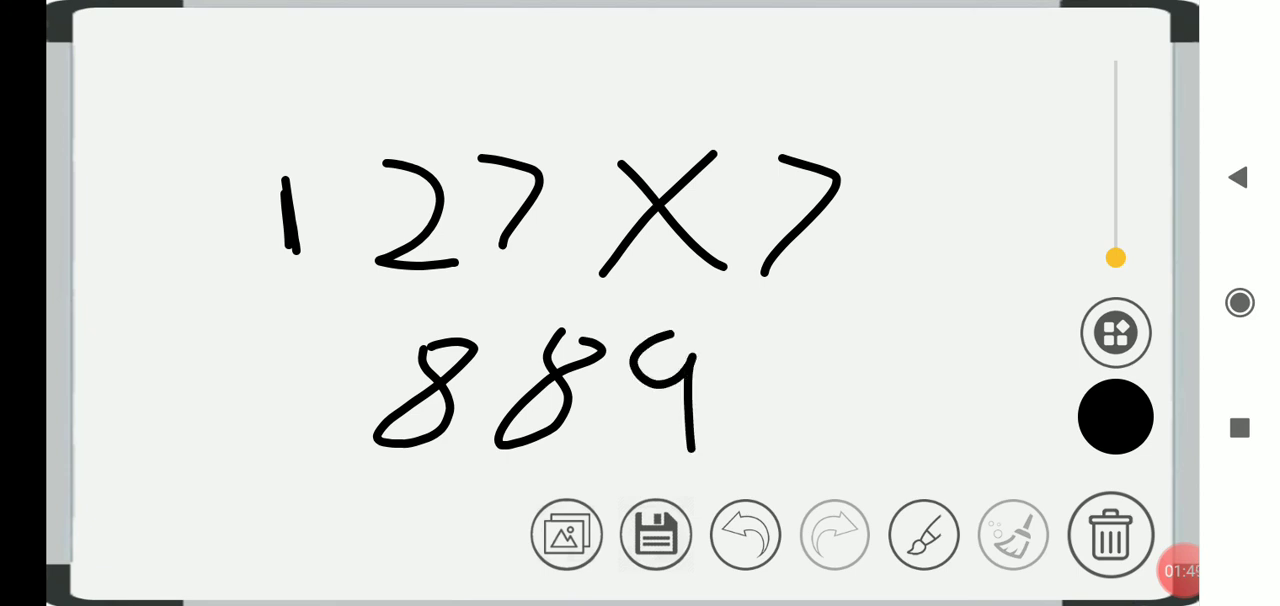
Underline the last two digits of 889 and draw a percent sign beside it
mouse_move(710, 436)
left_mouse_down()
mouse_move(665, 470)
mouse_move(490, 470)
mouse_move(478, 440)
mouse_move(420, 500)
left_mouse_up()
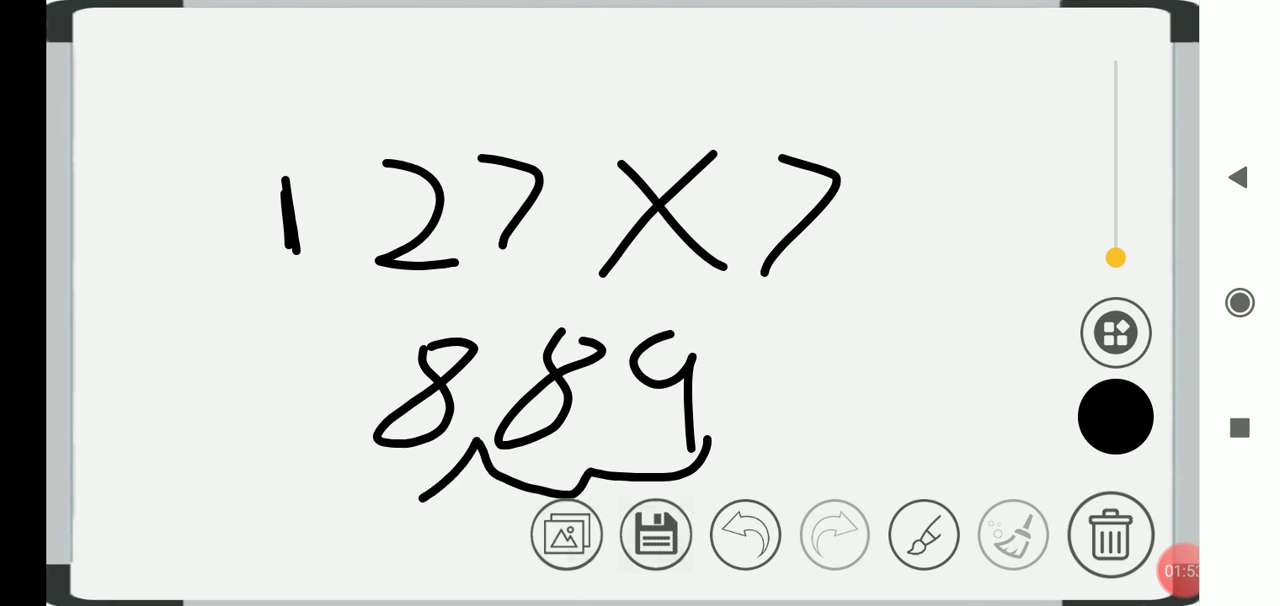
left_click_drag(876, 366, 800, 426)
left_click_drag(804, 326, 840, 330)
left_click_drag(884, 428, 898, 444)
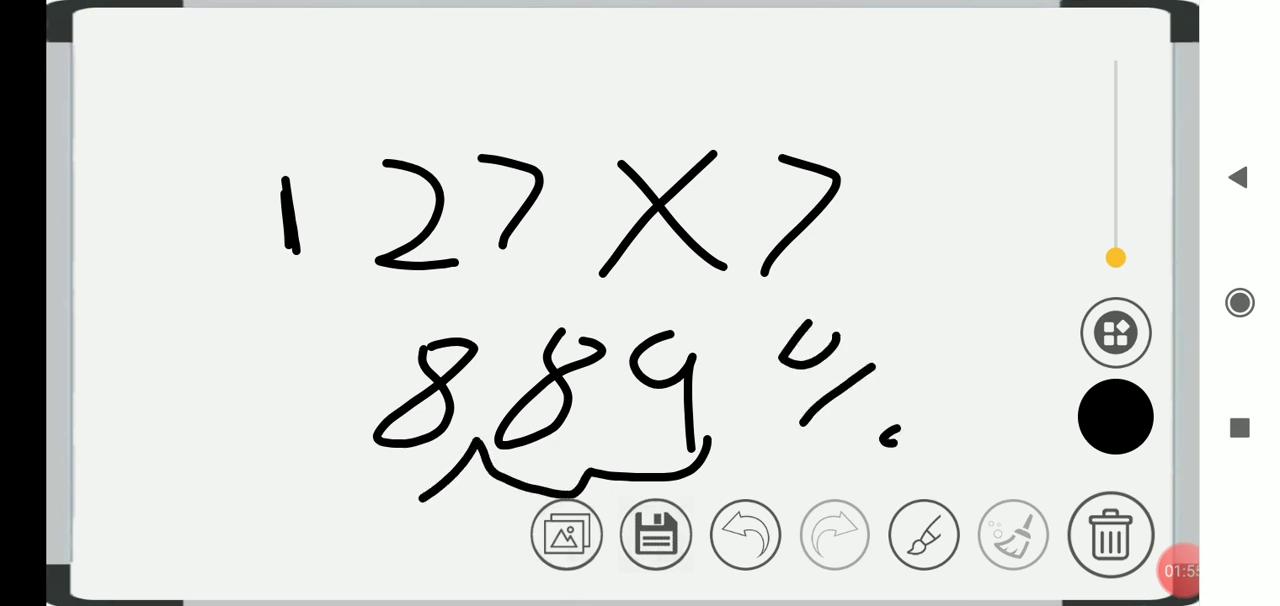